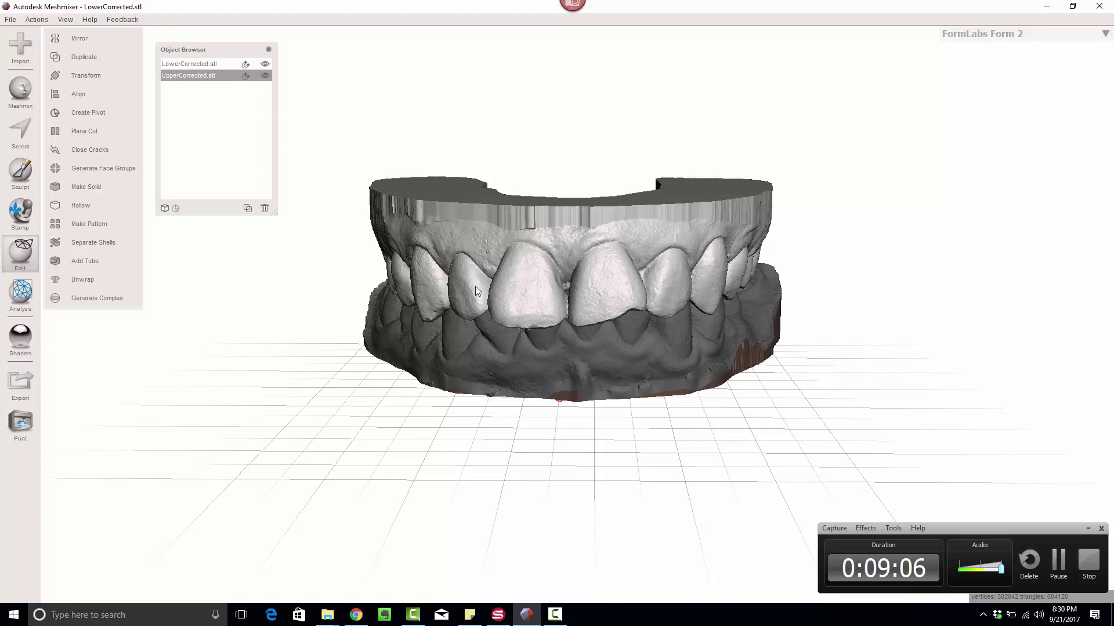
# Preview a hollow of UpperCorrected.stl with a 2.5 mm offset distance and check it.
pyautogui.moveTo(534, 200); pyautogui.dragTo(559, 177, button='right')
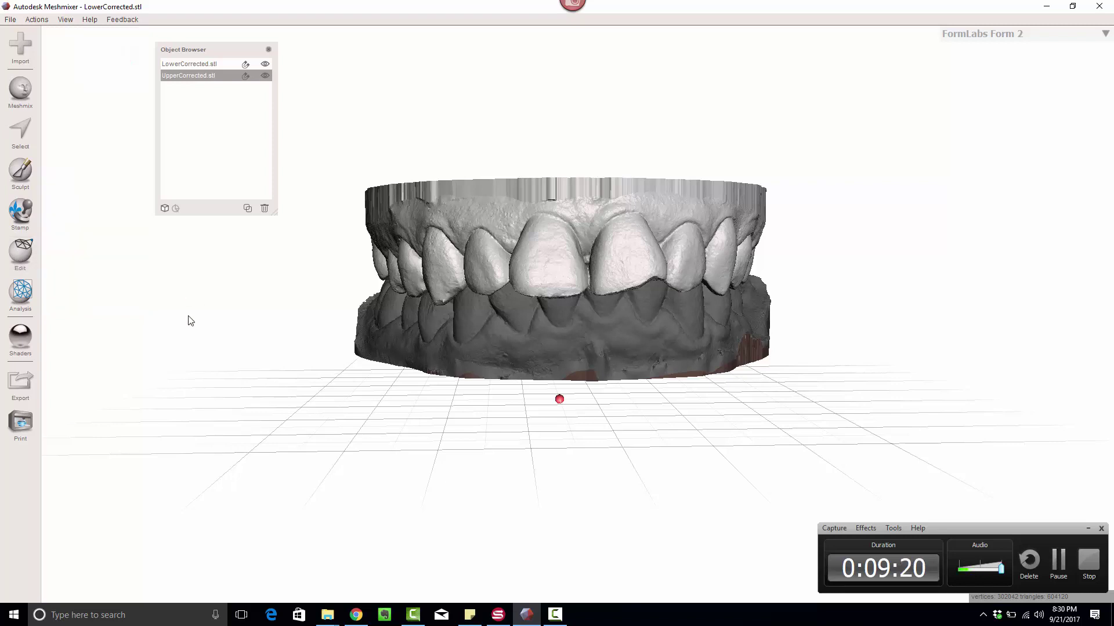
pyautogui.click(19, 250)
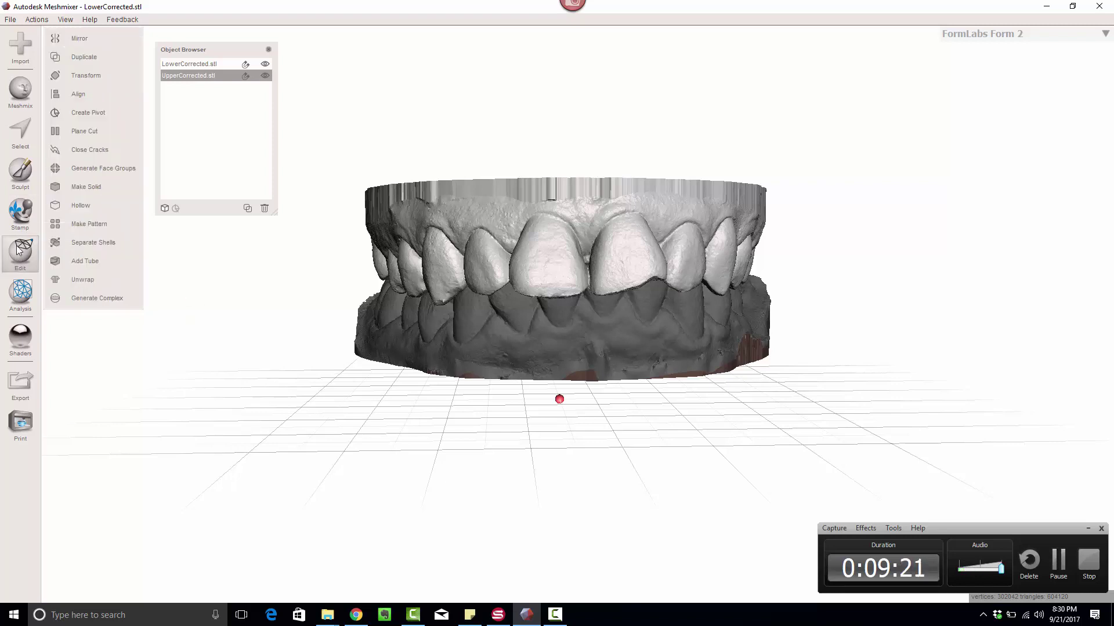
pyautogui.click(77, 206)
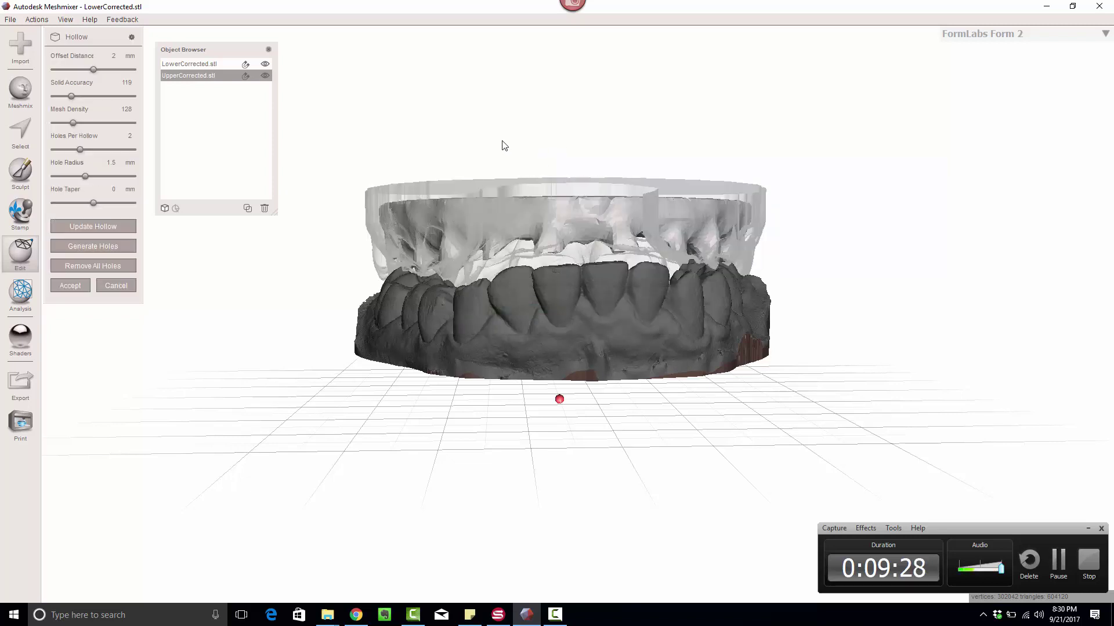
pyautogui.moveTo(472, 125)
pyautogui.mouseDown(button='right')
pyautogui.moveTo(481, 162)
pyautogui.moveTo(475, 131)
pyautogui.mouseUp(button='right')
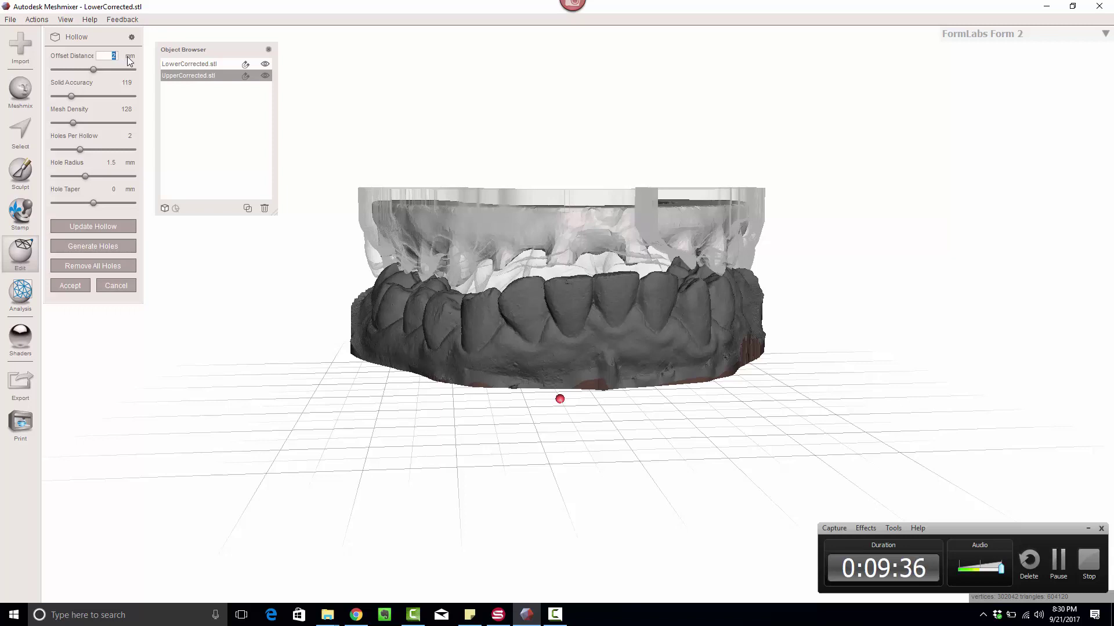
pyautogui.write('2')
pyautogui.press('Return')
pyautogui.moveTo(586, 156); pyautogui.dragTo(567, 255, button='right')
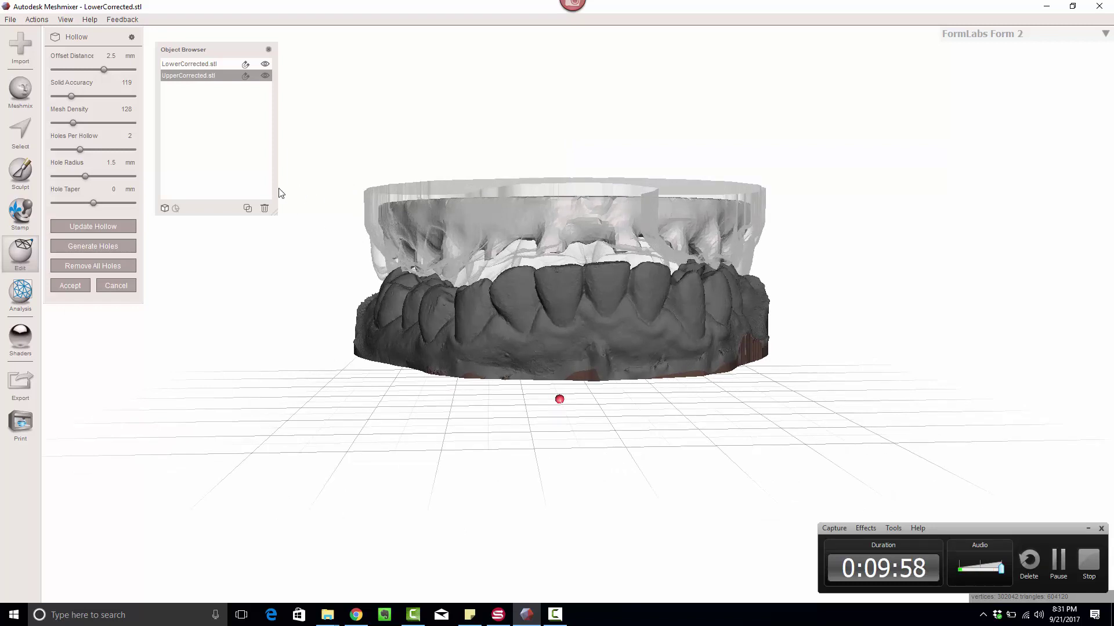
# Accept the hollow, then plane-cut the upper arch's base with the discarded side flipped.
pyautogui.click(79, 287)
pyautogui.moveTo(575, 110)
pyautogui.mouseDown(button='right')
pyautogui.moveTo(557, 179)
pyautogui.moveTo(570, 161)
pyautogui.moveTo(567, 114)
pyautogui.mouseUp(button='right')
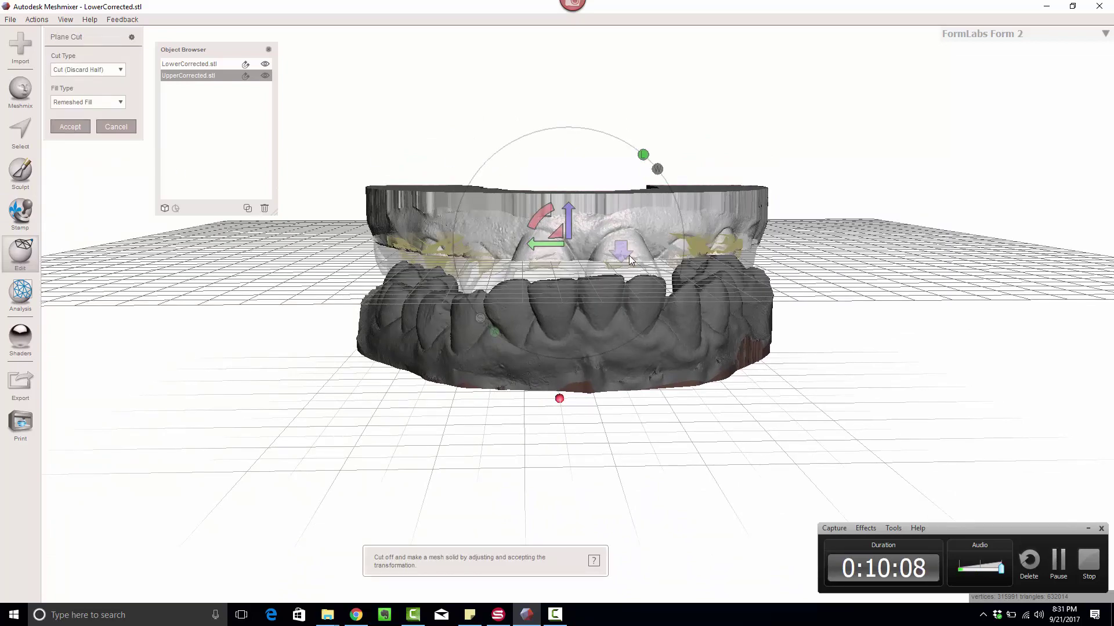
pyautogui.click(620, 251)
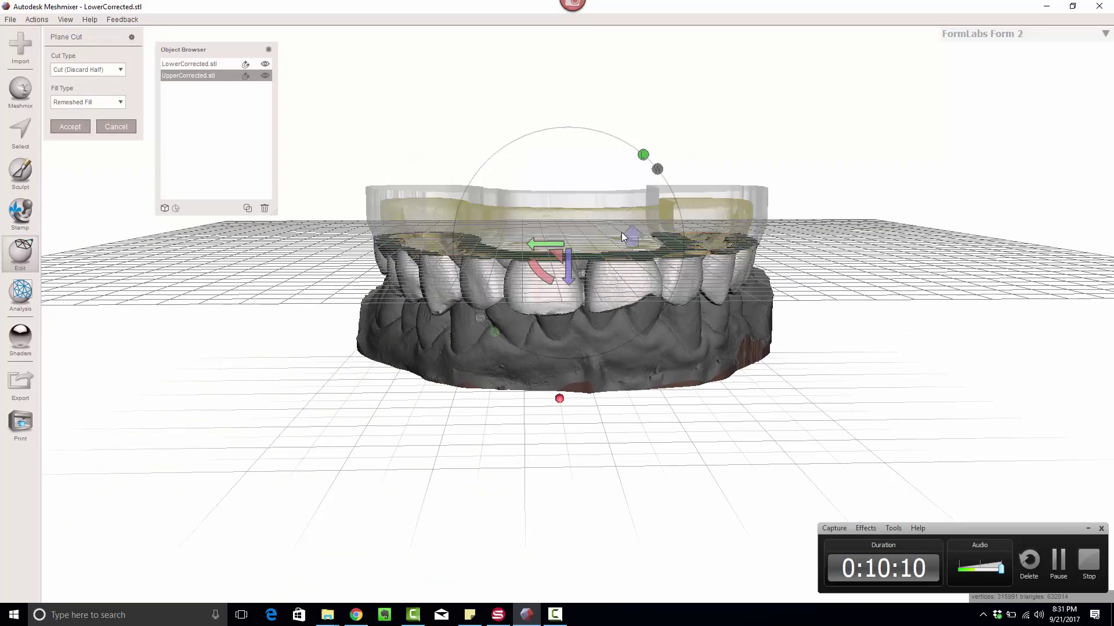
pyautogui.moveTo(570, 264); pyautogui.dragTo(569, 228)
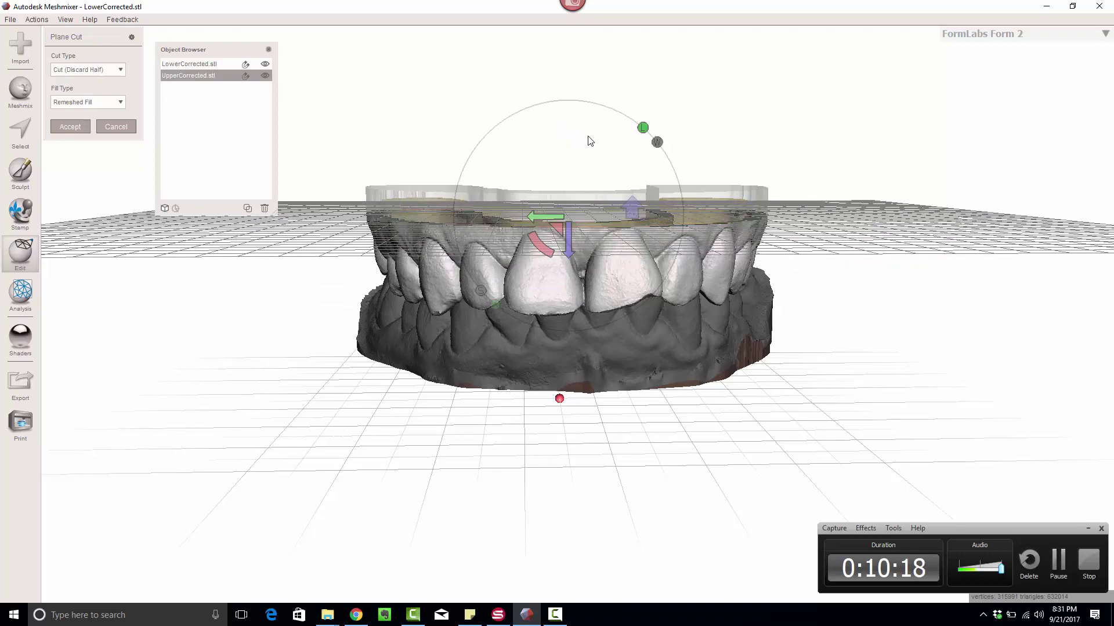
pyautogui.moveTo(576, 157); pyautogui.dragTo(569, 193, button='right')
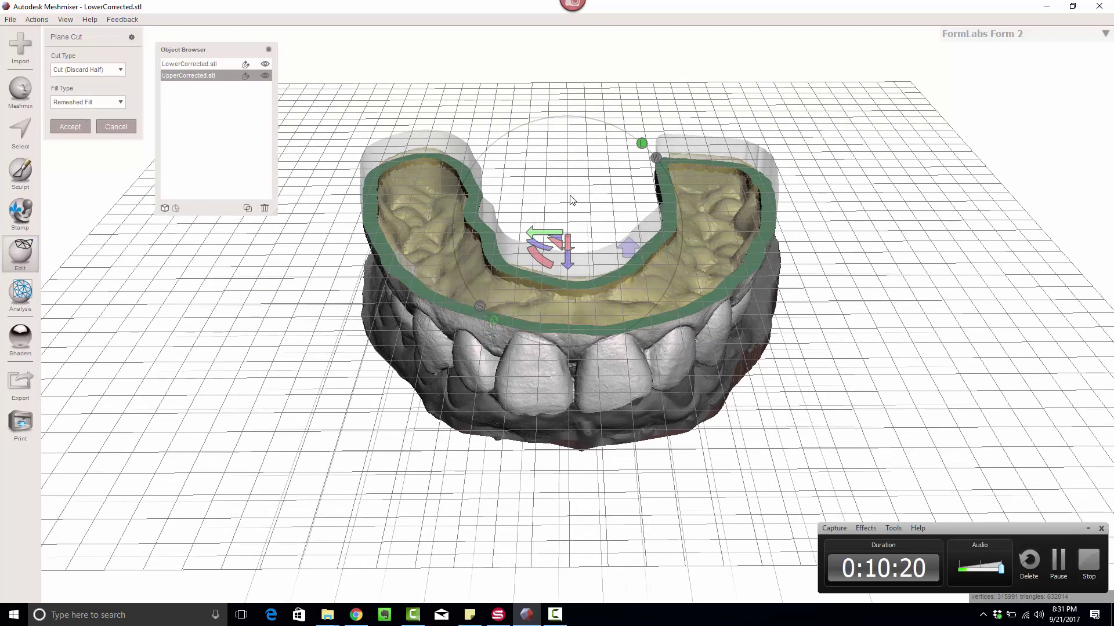
pyautogui.moveTo(566, 262); pyautogui.dragTo(567, 254)
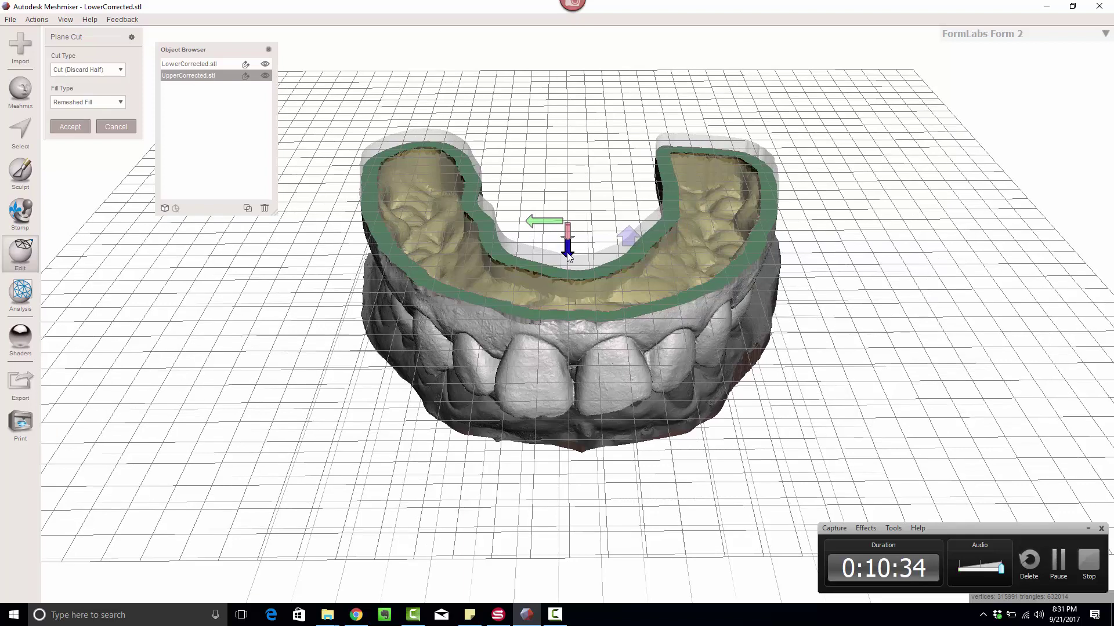
pyautogui.scroll(1, 567, 257)
pyautogui.scroll(1, 567, 257)
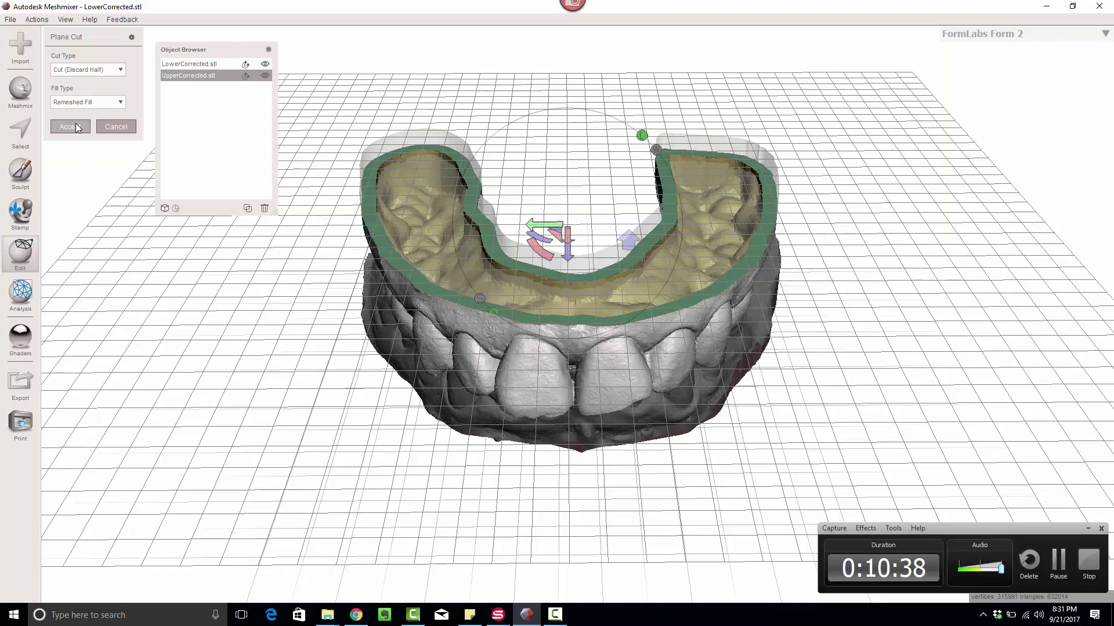
pyautogui.press('Return')
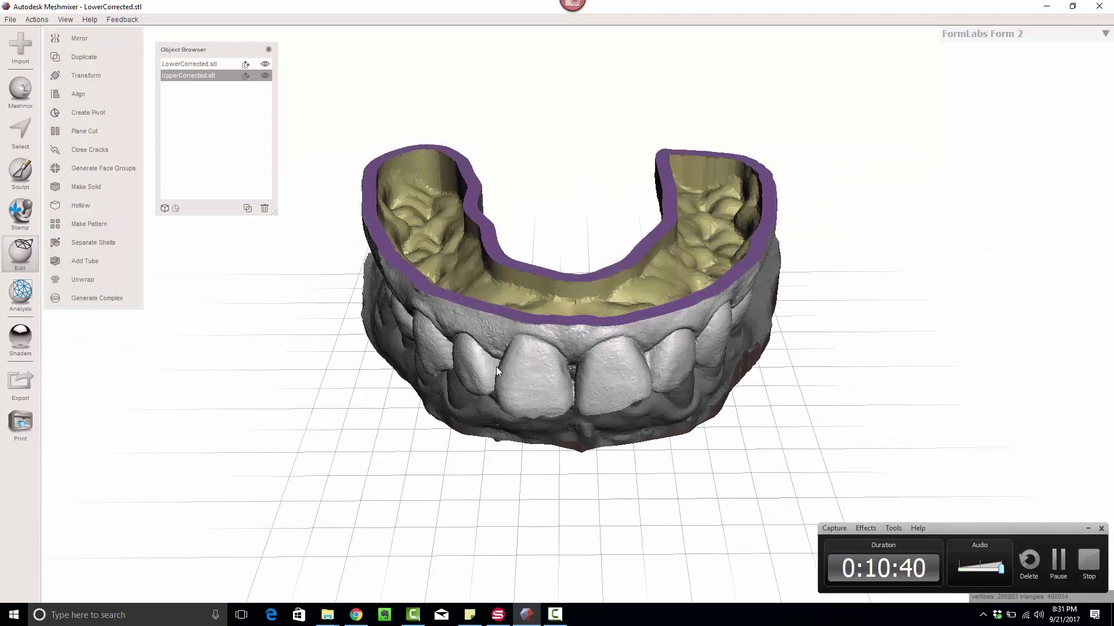
pyautogui.moveTo(496, 366); pyautogui.dragTo(739, 143, button='right')
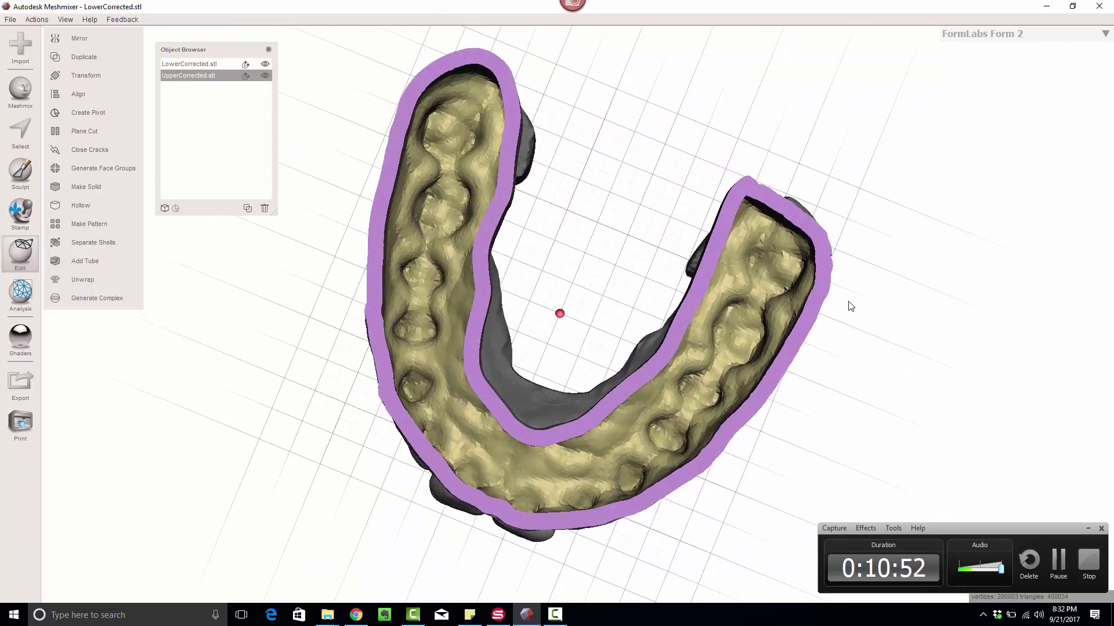
pyautogui.moveTo(678, 395); pyautogui.dragTo(586, 262, button='right')
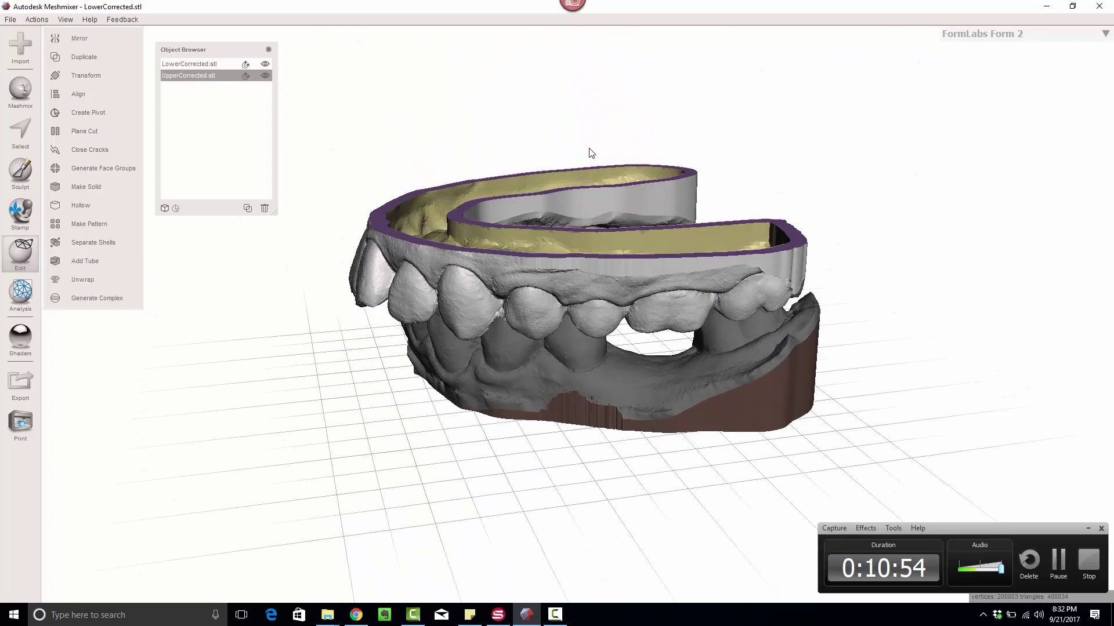
pyautogui.moveTo(467, 225); pyautogui.dragTo(467, 288, button='right')
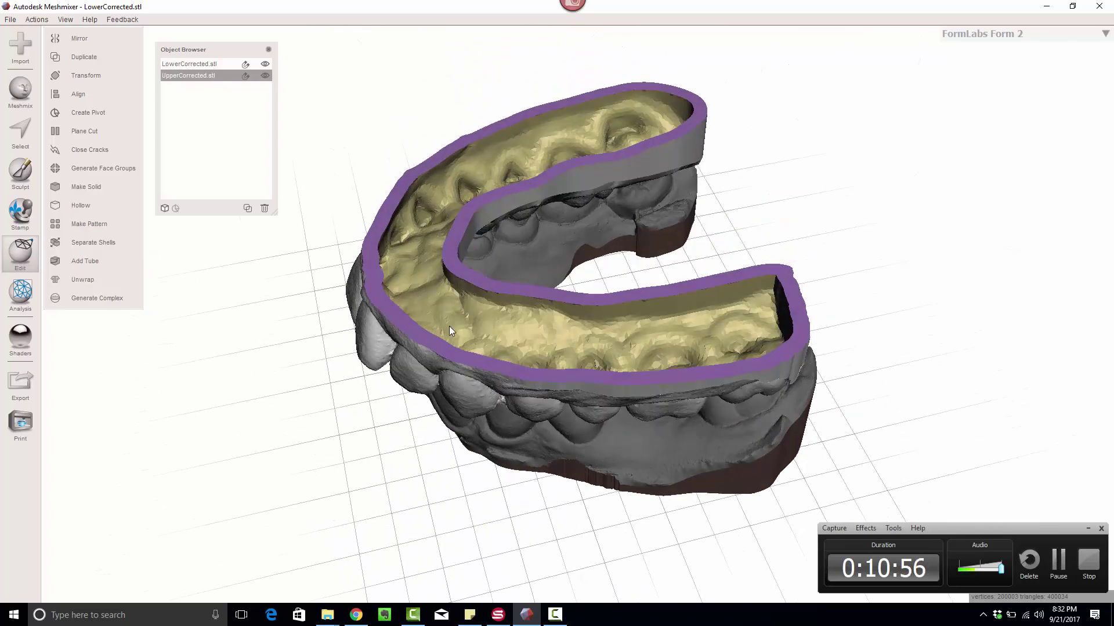
pyautogui.moveTo(510, 362); pyautogui.dragTo(447, 272, button='right')
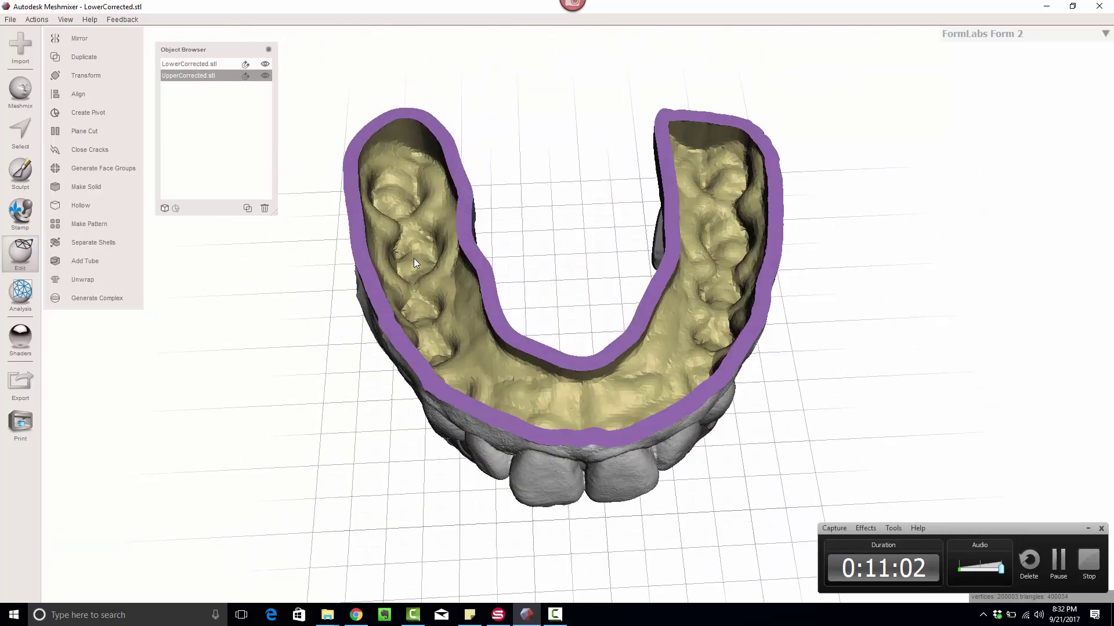
pyautogui.moveTo(678, 311); pyautogui.dragTo(704, 228, button='right')
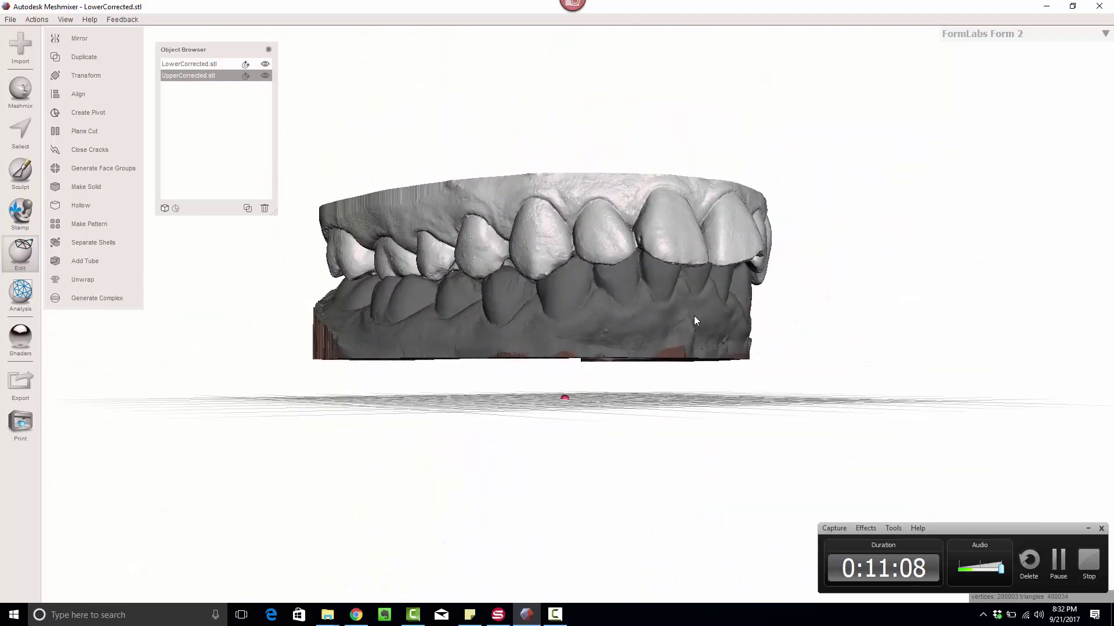
pyautogui.moveTo(693, 315); pyautogui.dragTo(632, 334, button='right')
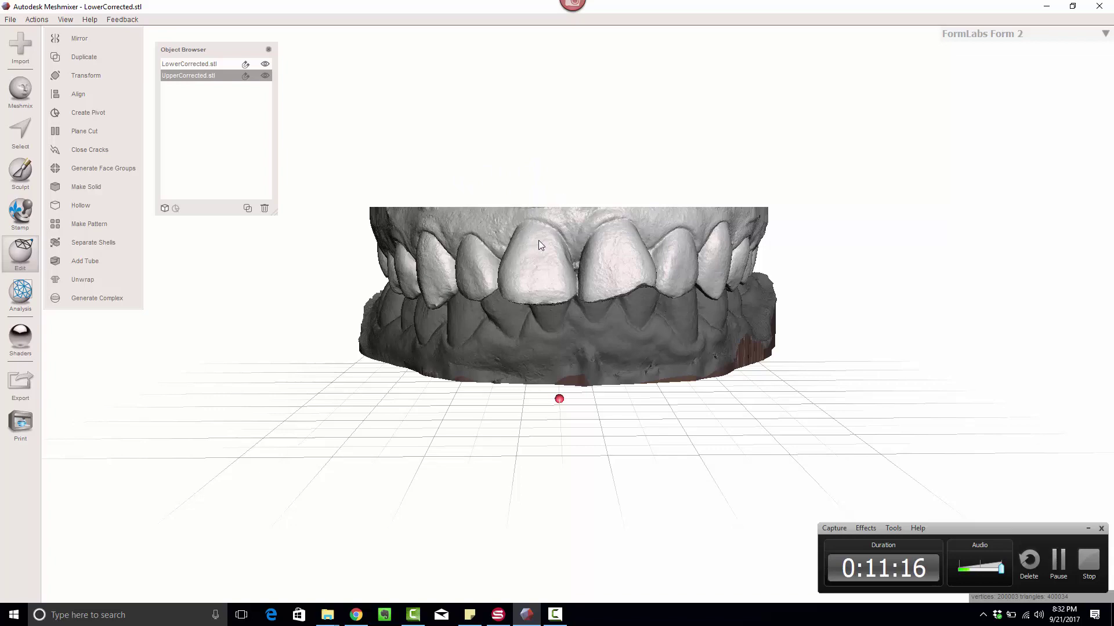
pyautogui.moveTo(636, 383); pyautogui.dragTo(596, 370, button='right')
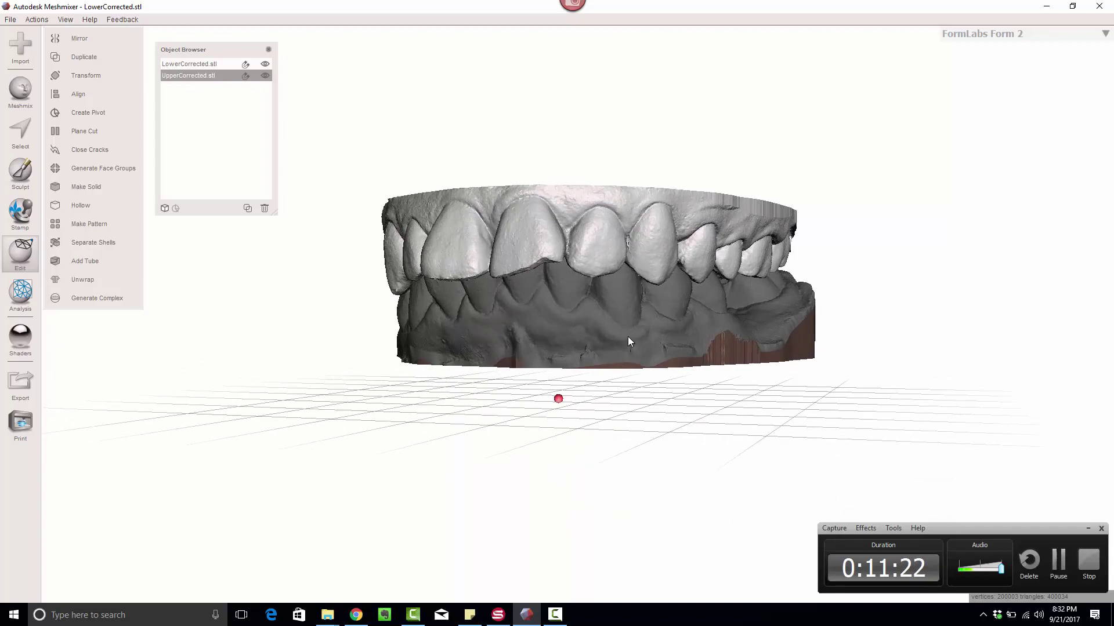
pyautogui.moveTo(591, 345); pyautogui.dragTo(613, 190, button='right')
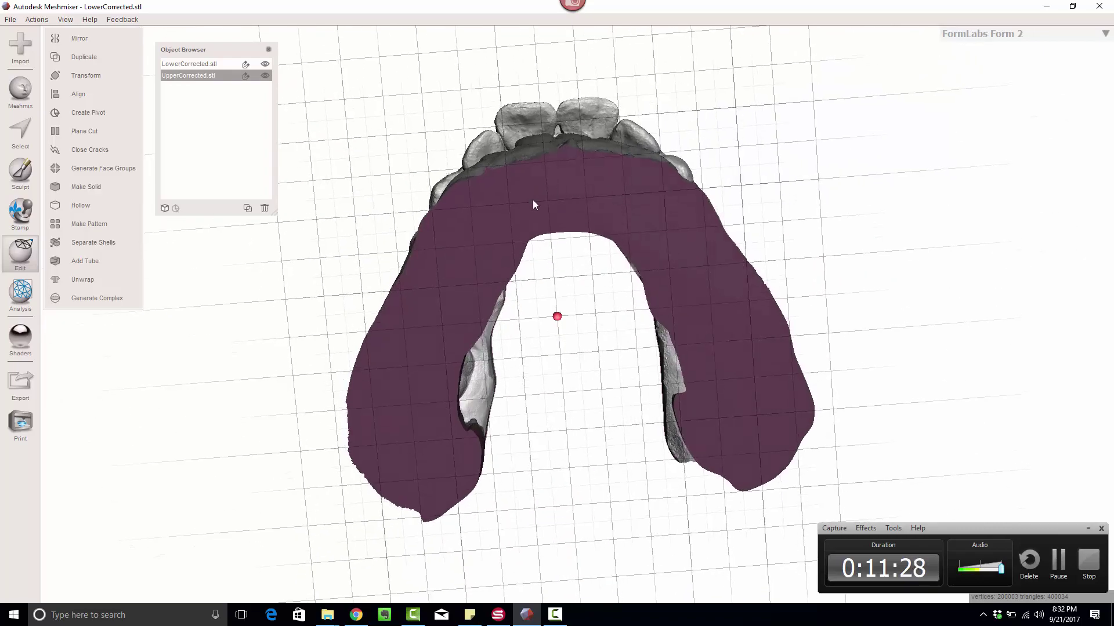
# Select LowerCorrected.stl and face-select its flat purple base.
pyautogui.moveTo(532, 199); pyautogui.dragTo(557, 280, button='right')
pyautogui.click(565, 244)
pyautogui.moveTo(568, 184)
pyautogui.mouseDown(button='right')
pyautogui.moveTo(559, 256)
pyautogui.moveTo(569, 196)
pyautogui.mouseUp(button='right')
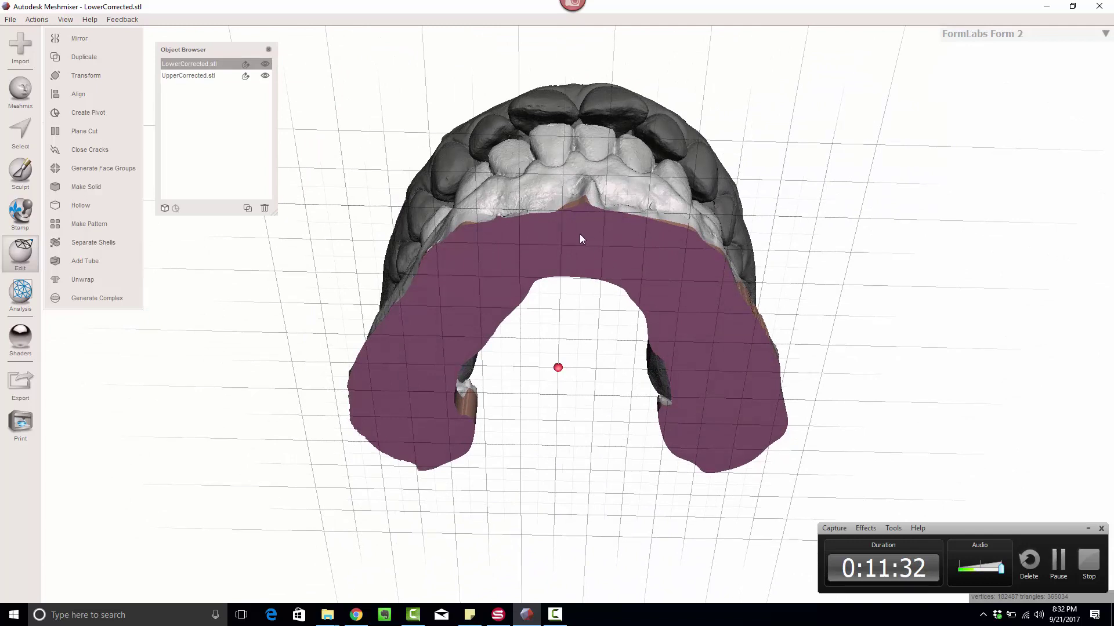
pyautogui.press('s')
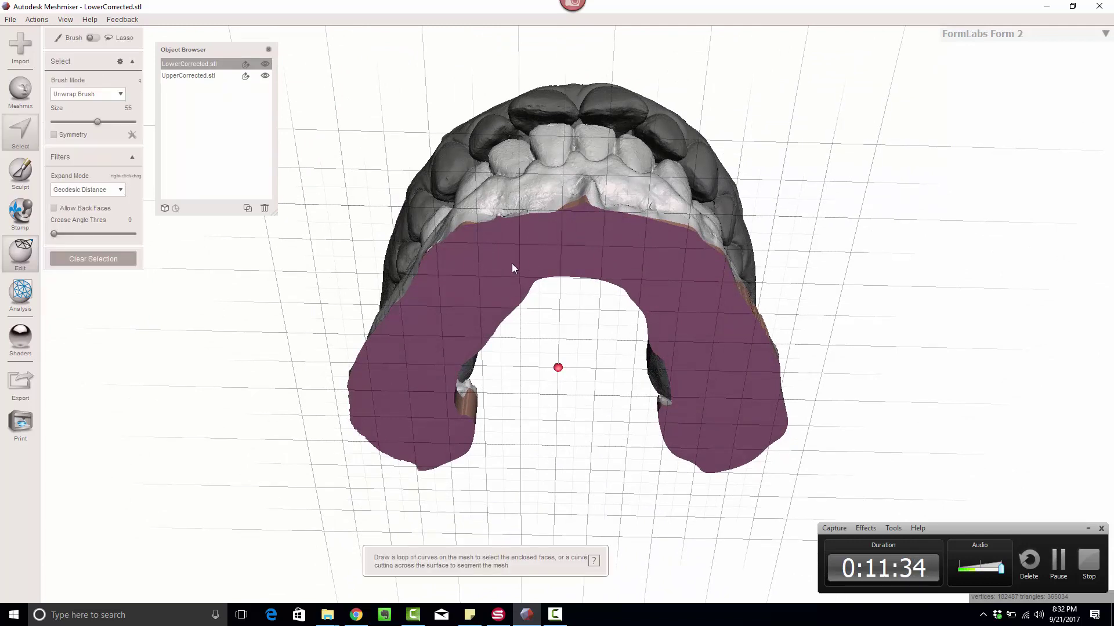
pyautogui.doubleClick(482, 275)
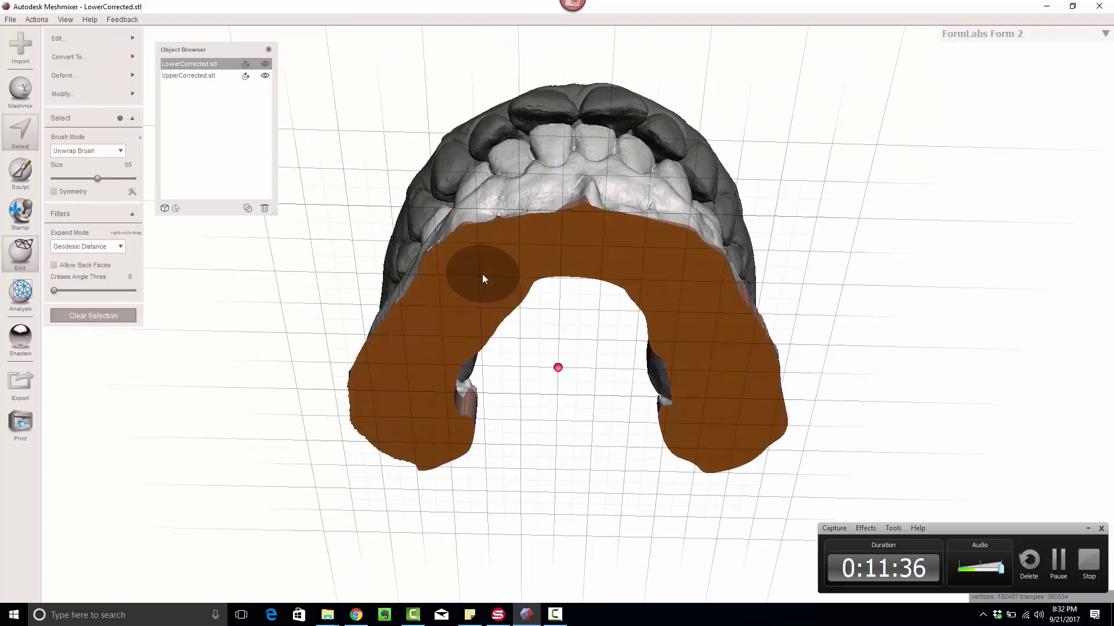
pyautogui.moveTo(582, 233); pyautogui.dragTo(571, 260, button='right')
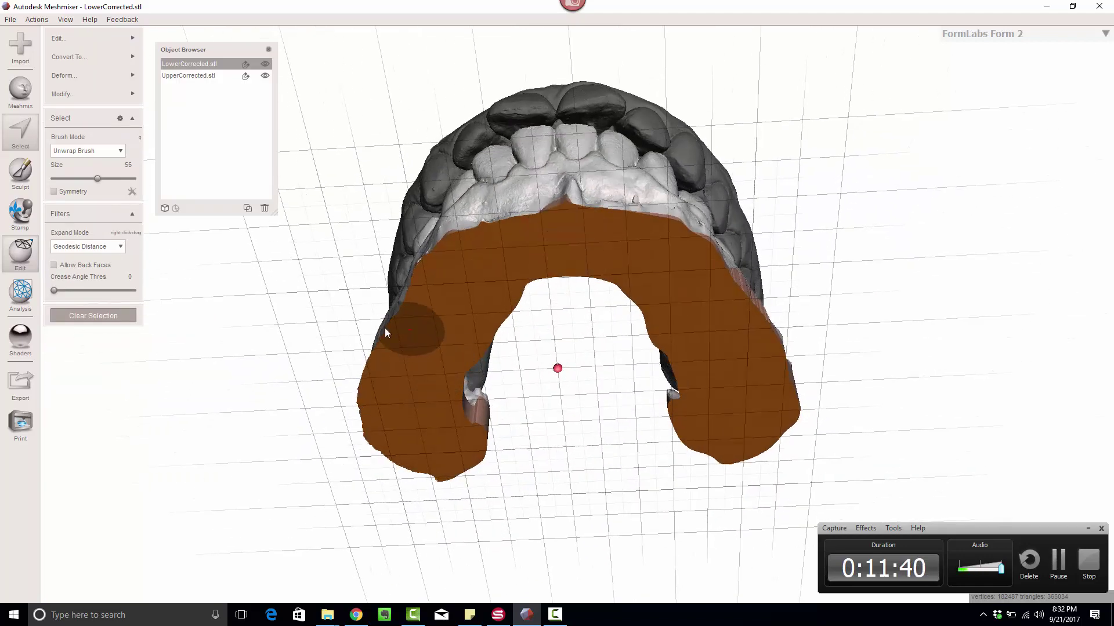
# Extrude the selected base with a -2.5 mm offset along the Y Axis.
pyautogui.moveTo(110, 40)
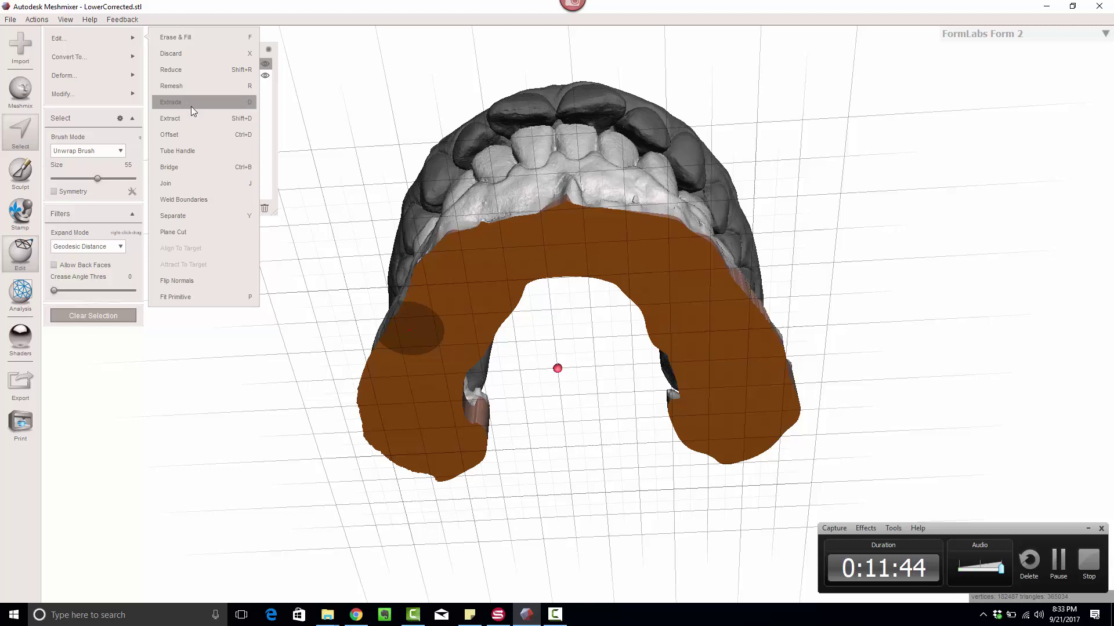
pyautogui.moveTo(418, 122); pyautogui.dragTo(322, 159, button='right')
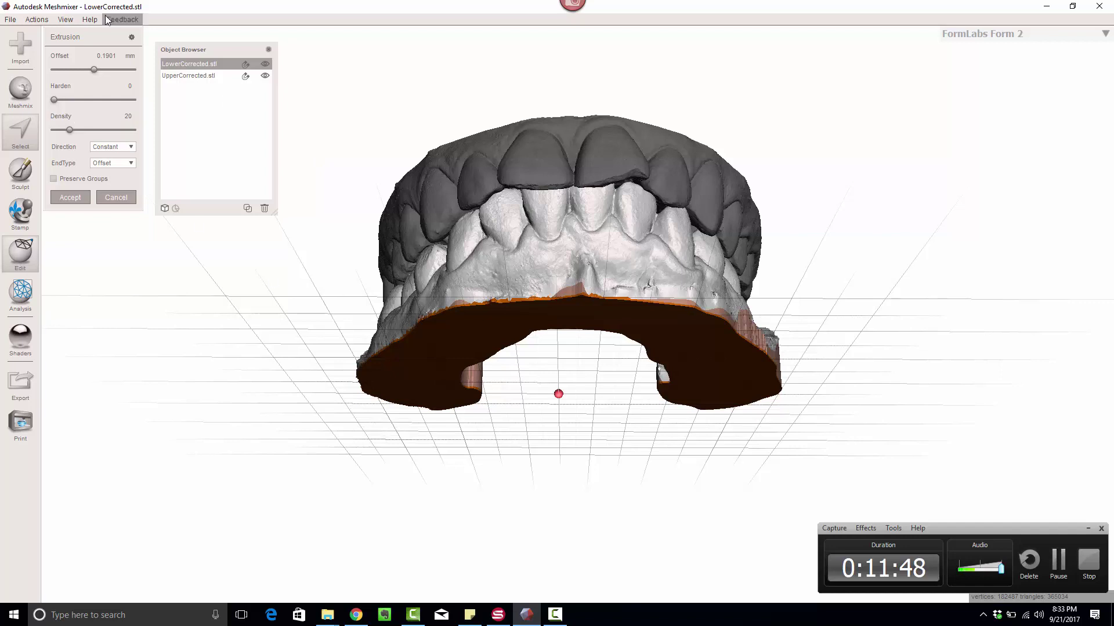
pyautogui.doubleClick(111, 56)
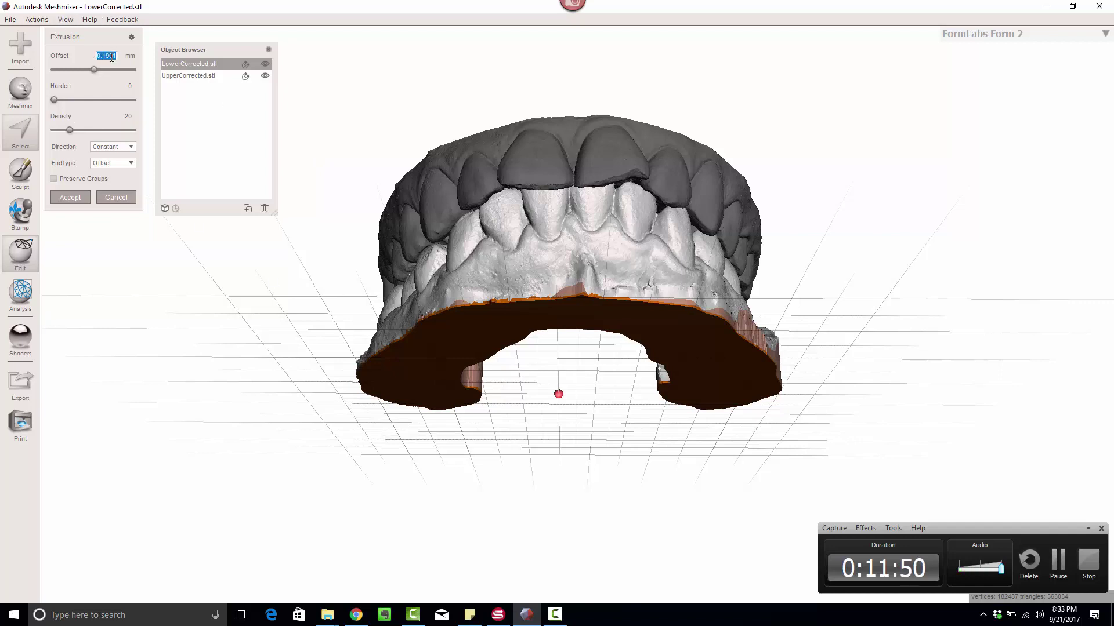
pyautogui.press('BackSpace')
pyautogui.write('-2.5')
pyautogui.press('Return')
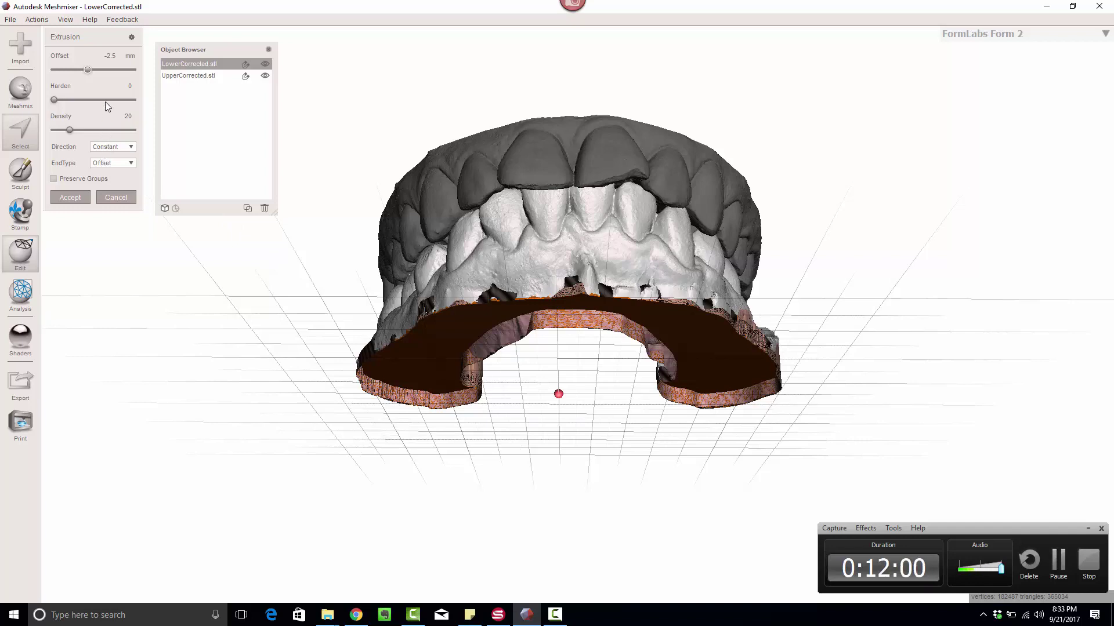
pyautogui.click(111, 150)
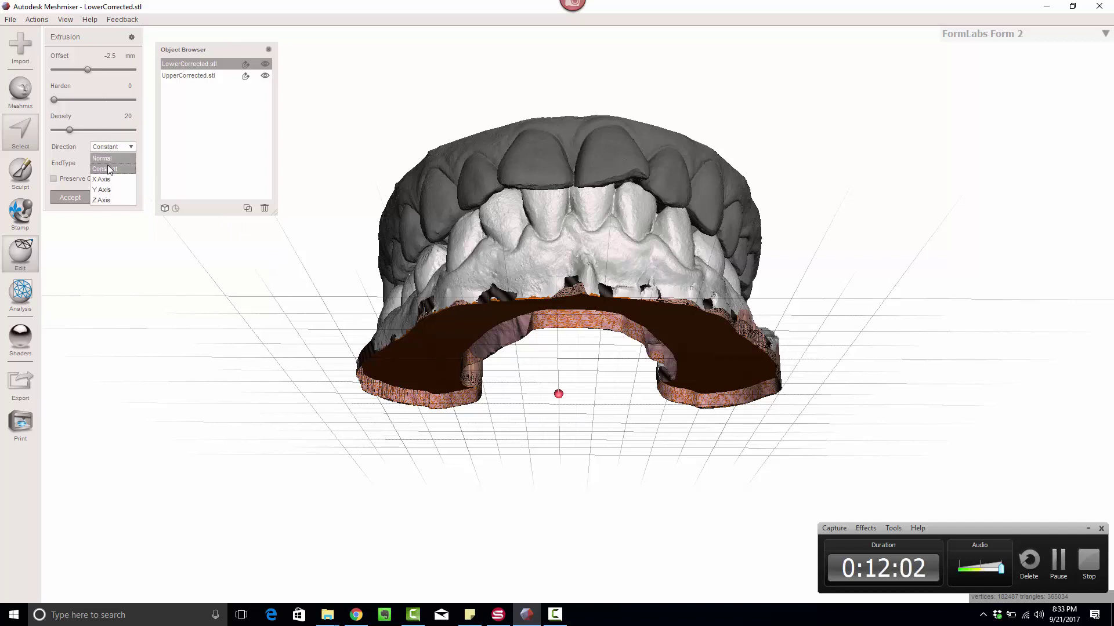
pyautogui.click(106, 190)
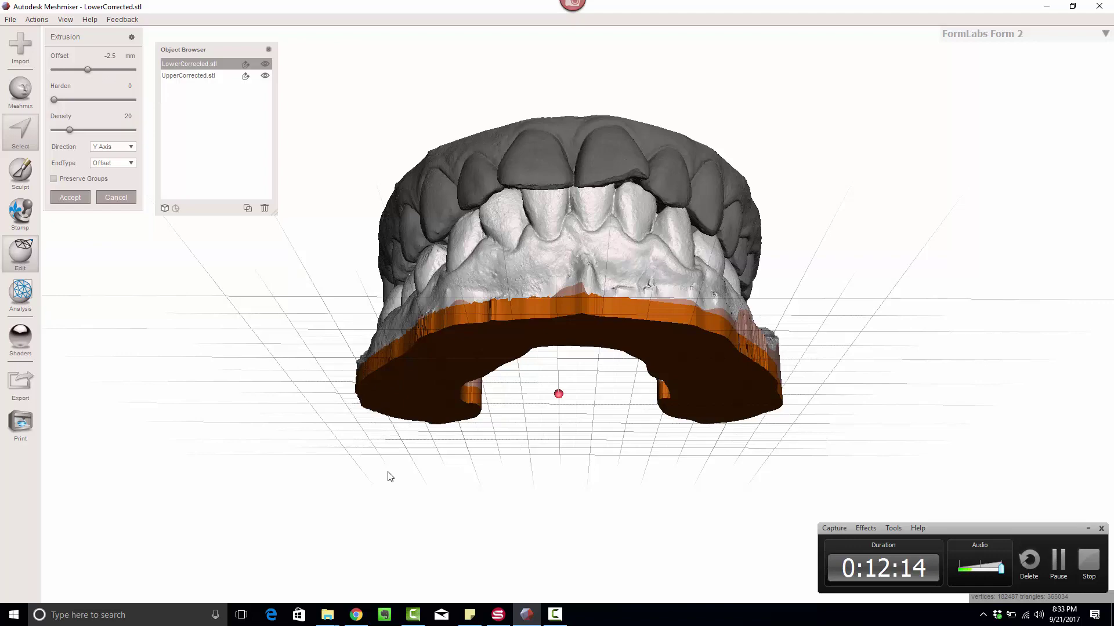
pyautogui.moveTo(296, 326); pyautogui.dragTo(297, 278, button='right')
pyautogui.moveTo(293, 354); pyautogui.dragTo(296, 326, button='right')
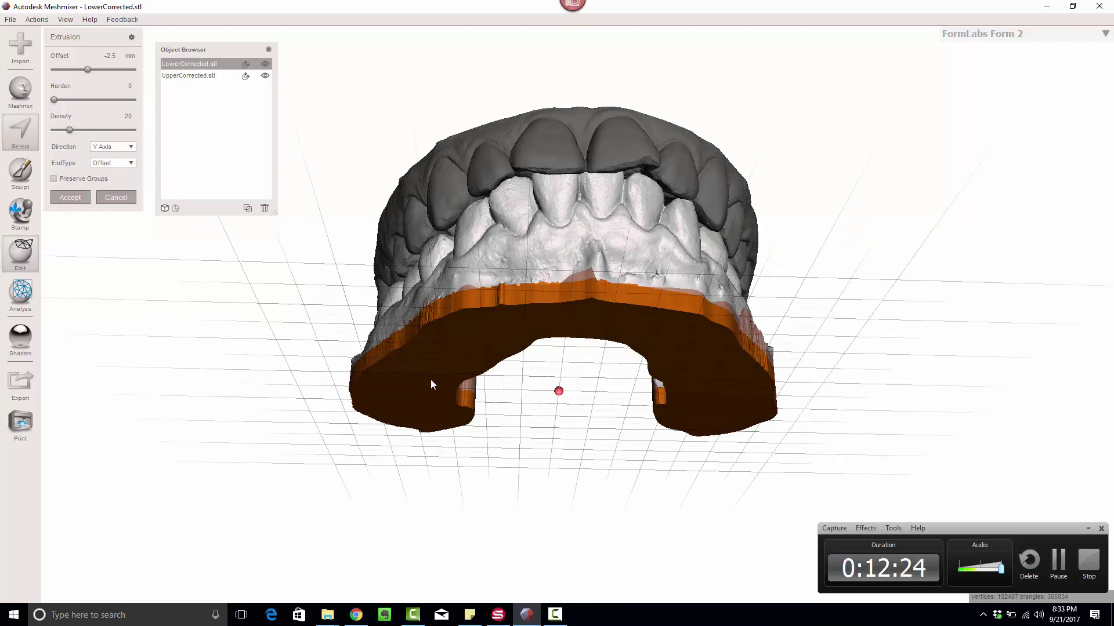
# Apply the base extrusion and select the entire lower arch model.
pyautogui.click(71, 197)
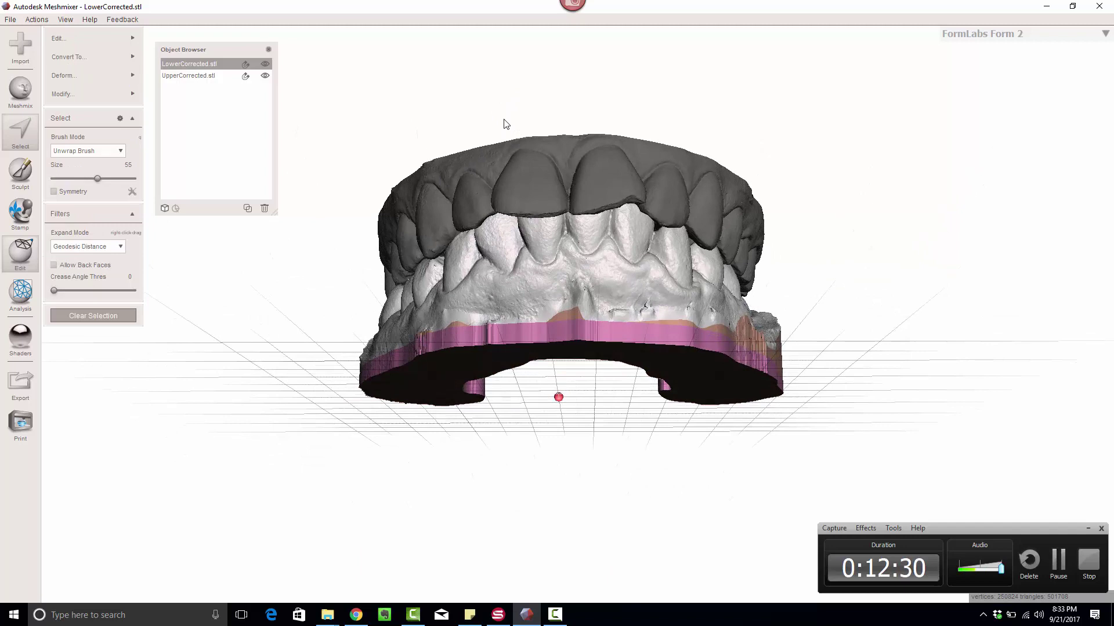
pyautogui.moveTo(504, 124); pyautogui.dragTo(503, 138, button='right')
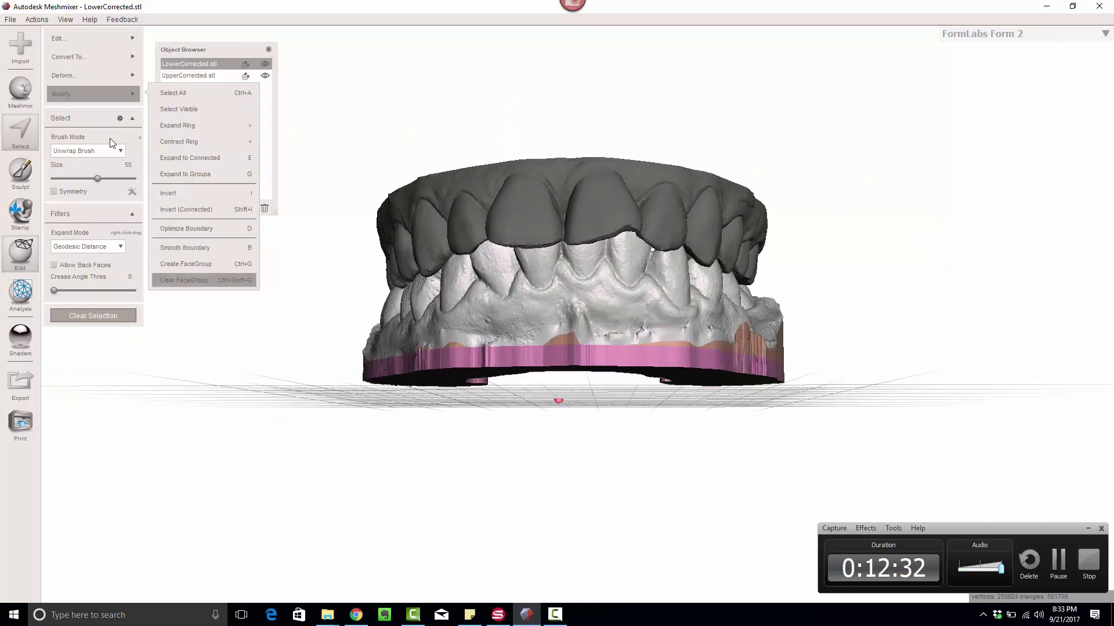
pyautogui.moveTo(102, 37)
pyautogui.moveTo(116, 93)
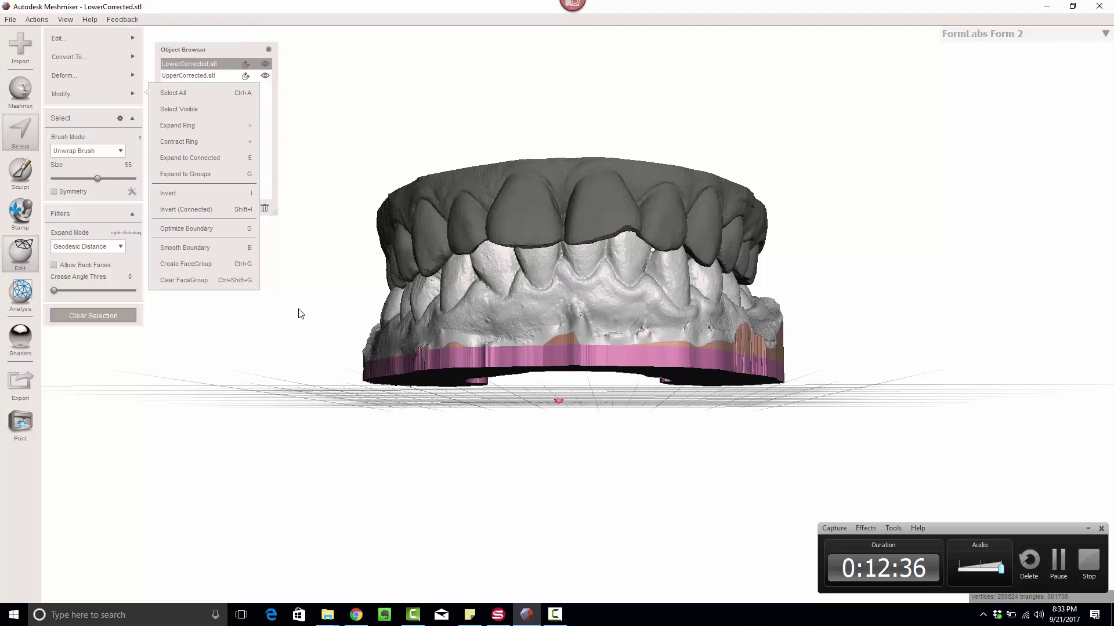
pyautogui.hotkey('ctrl', 'a')
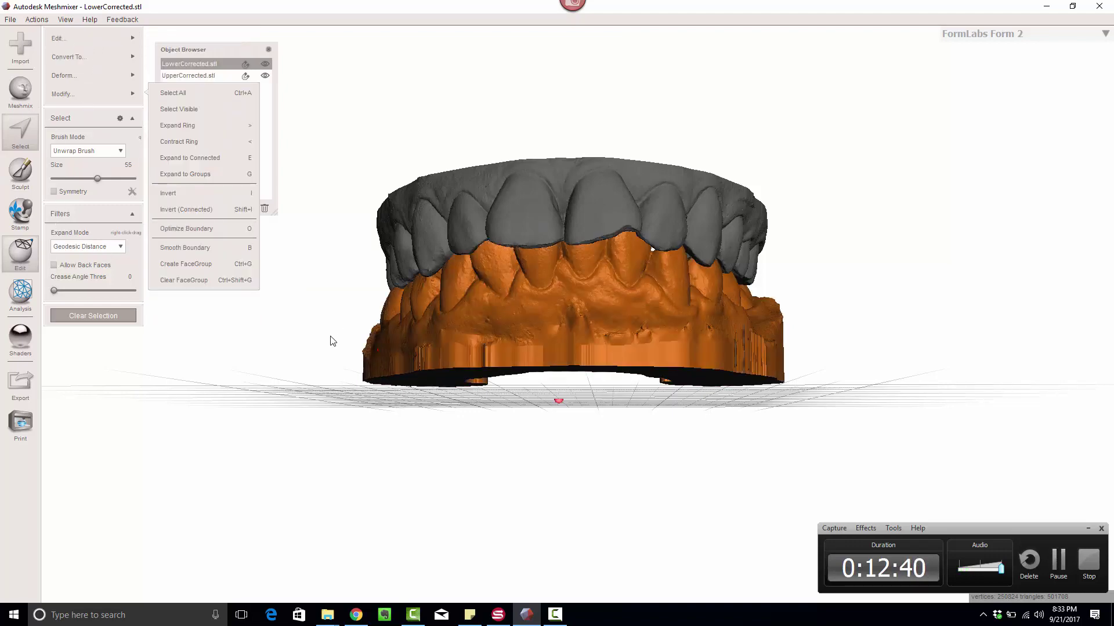
pyautogui.press('Escape')
pyautogui.moveTo(333, 341); pyautogui.dragTo(333, 290, button='right')
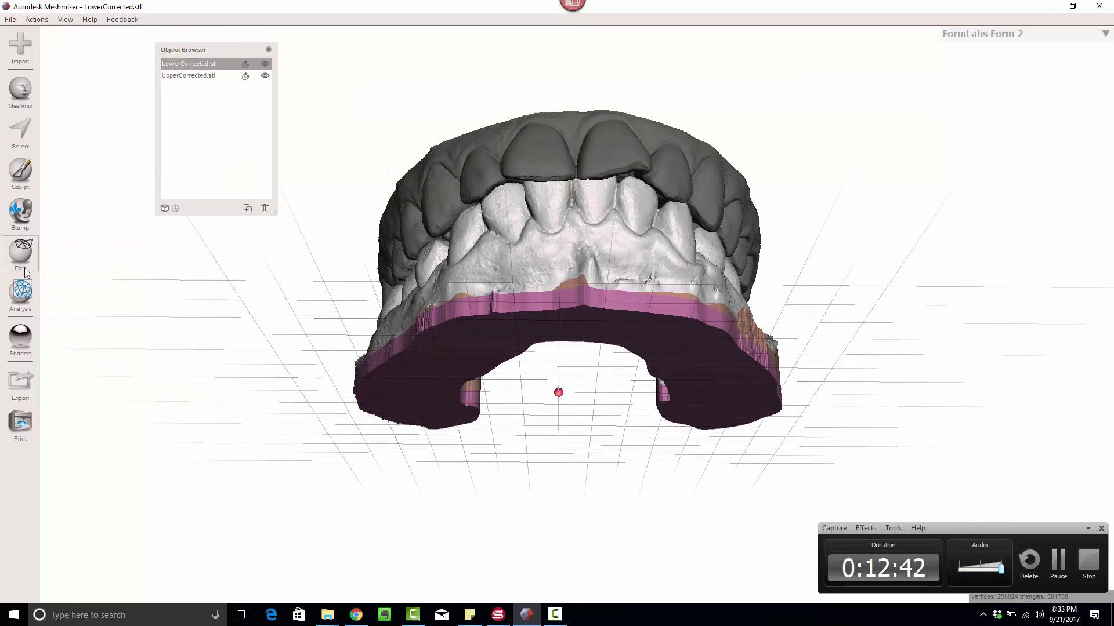
# Hollow the lower arch with a 2.5 mm offset distance, update the hollow, and accept it.
pyautogui.moveTo(26, 271)
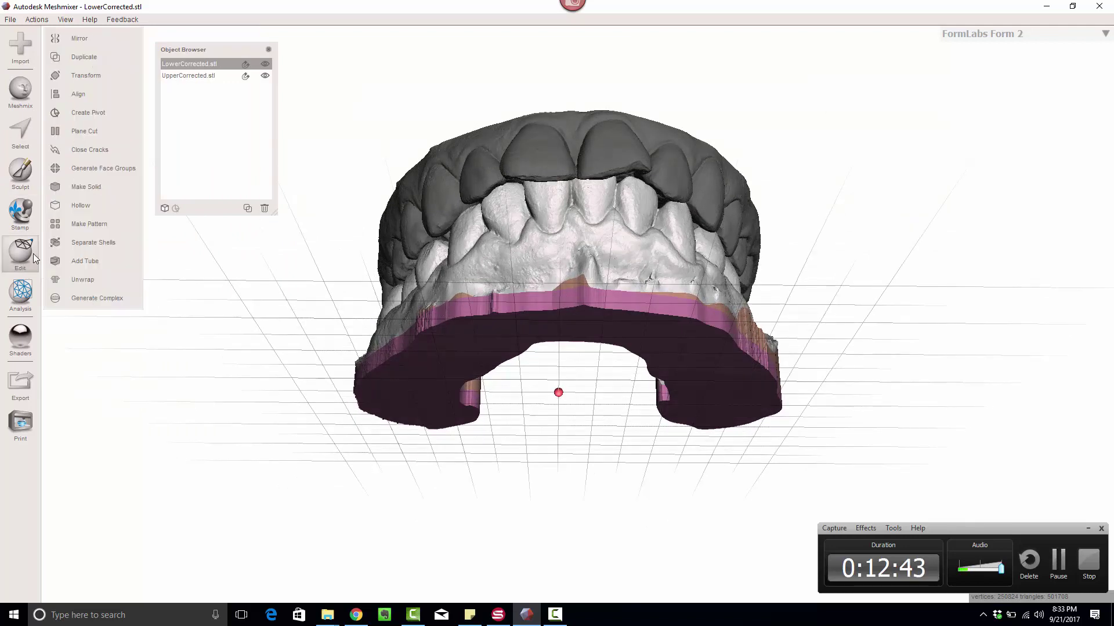
pyautogui.click(102, 206)
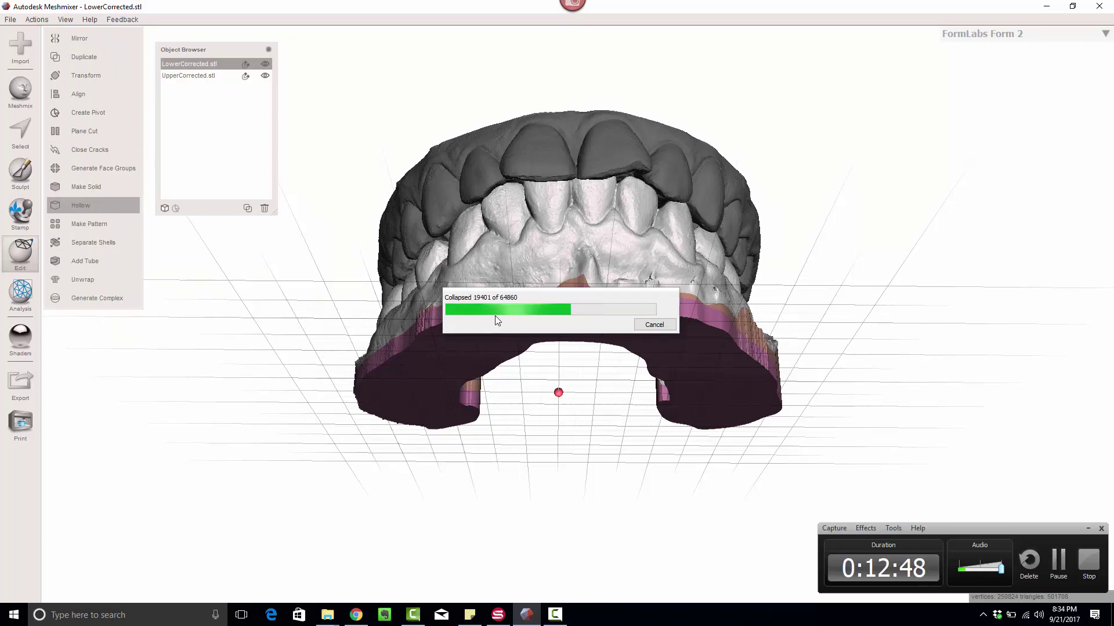
pyautogui.moveTo(353, 322); pyautogui.dragTo(256, 371, button='right')
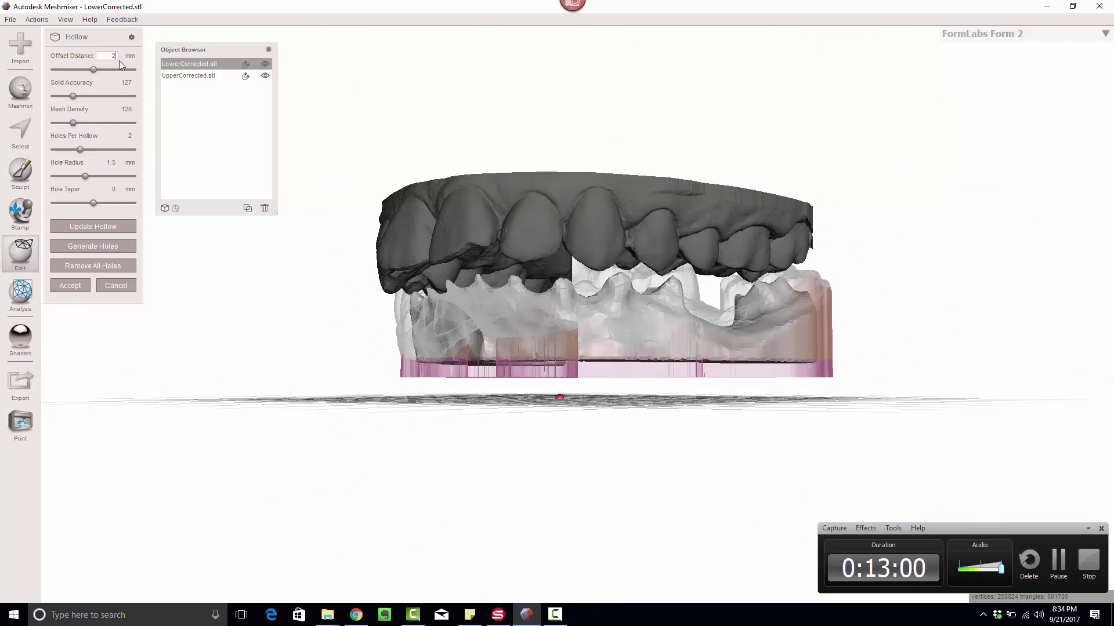
pyautogui.write('.5')
pyautogui.press('Return')
pyautogui.click(79, 225)
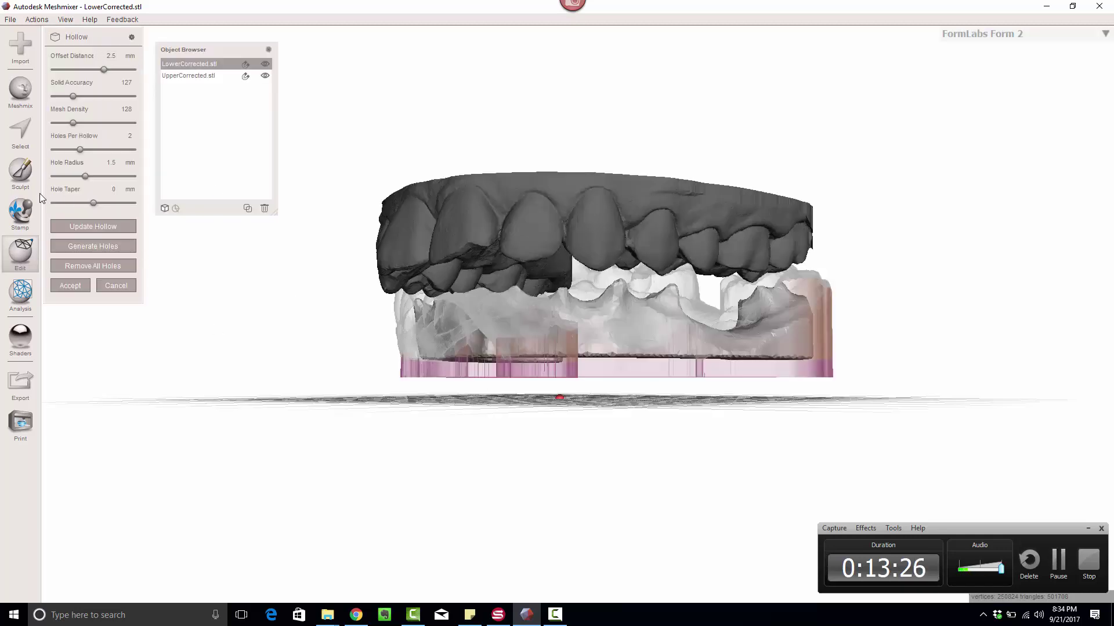
pyautogui.moveTo(326, 310); pyautogui.dragTo(334, 317, button='right')
pyautogui.click(71, 283)
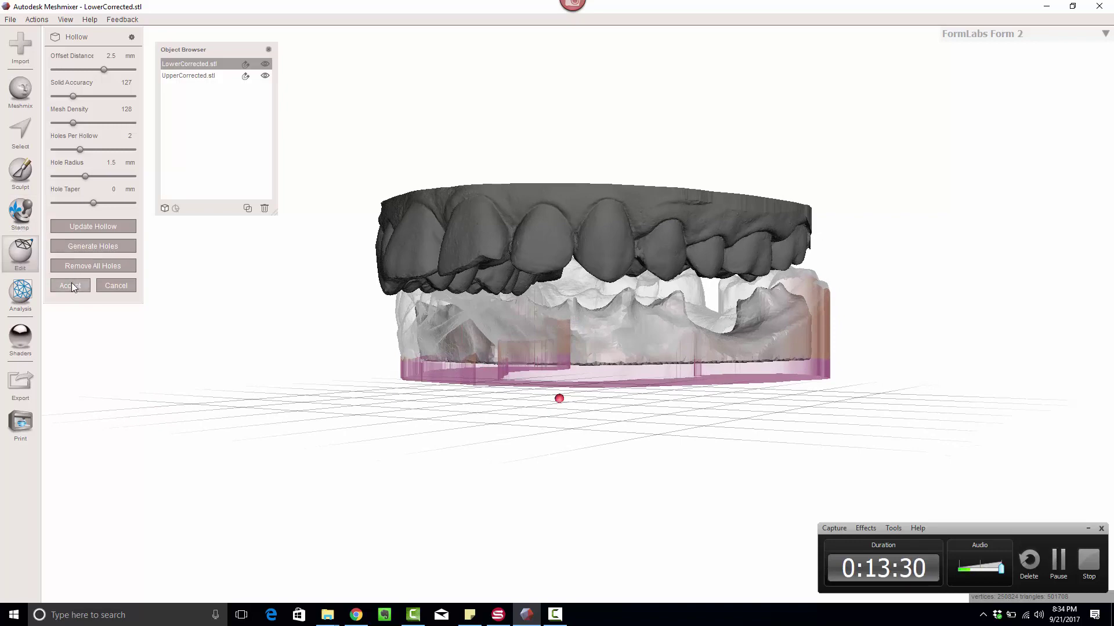
# Plane-cut the hollowed lower arch with the cut plane lowered into its base.
pyautogui.moveTo(291, 335); pyautogui.dragTo(322, 345, button='right')
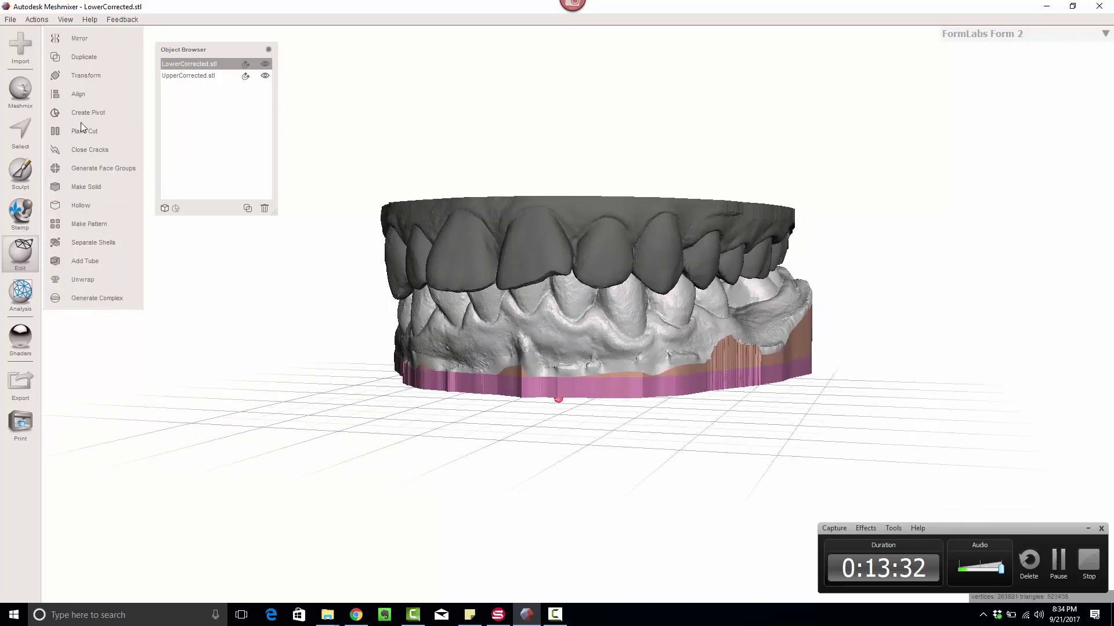
pyautogui.click(100, 135)
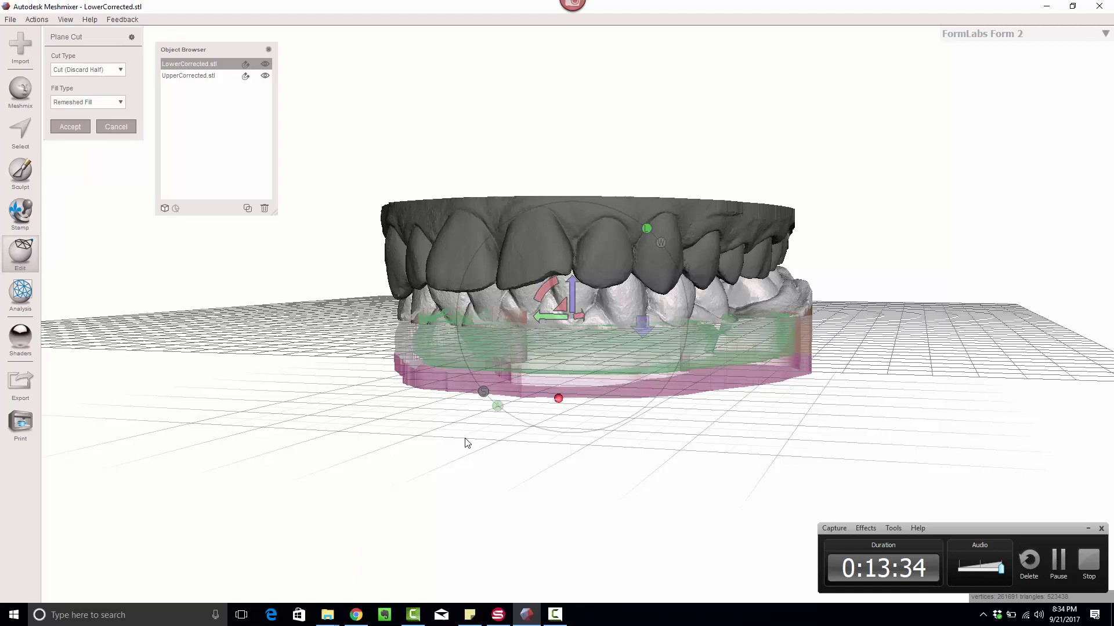
pyautogui.moveTo(464, 443); pyautogui.dragTo(492, 438, button='right')
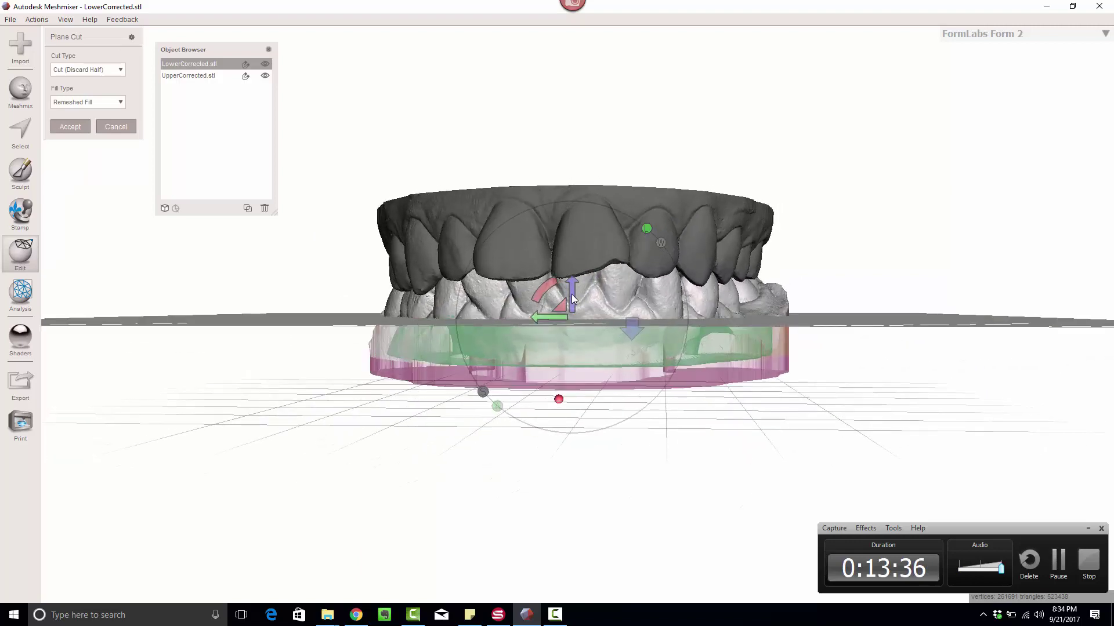
pyautogui.moveTo(571, 298); pyautogui.dragTo(571, 342)
pyautogui.moveTo(542, 449); pyautogui.dragTo(577, 323, button='right')
pyautogui.moveTo(577, 323); pyautogui.dragTo(572, 323)
pyautogui.moveTo(483, 144); pyautogui.dragTo(711, 312, button='right')
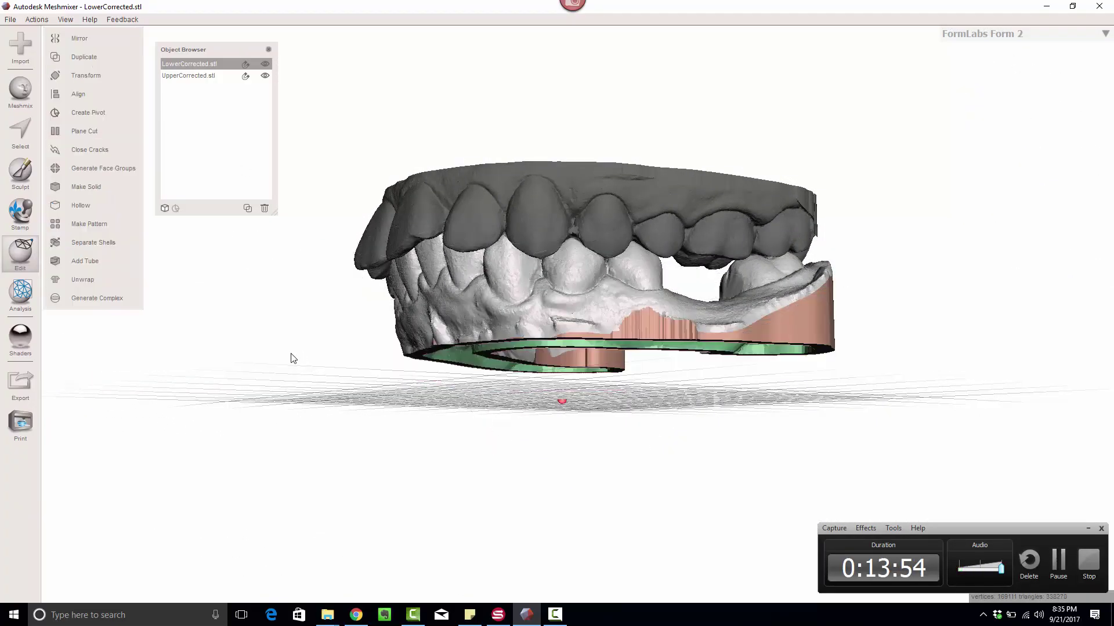
pyautogui.moveTo(291, 358); pyautogui.dragTo(459, 409, button='right')
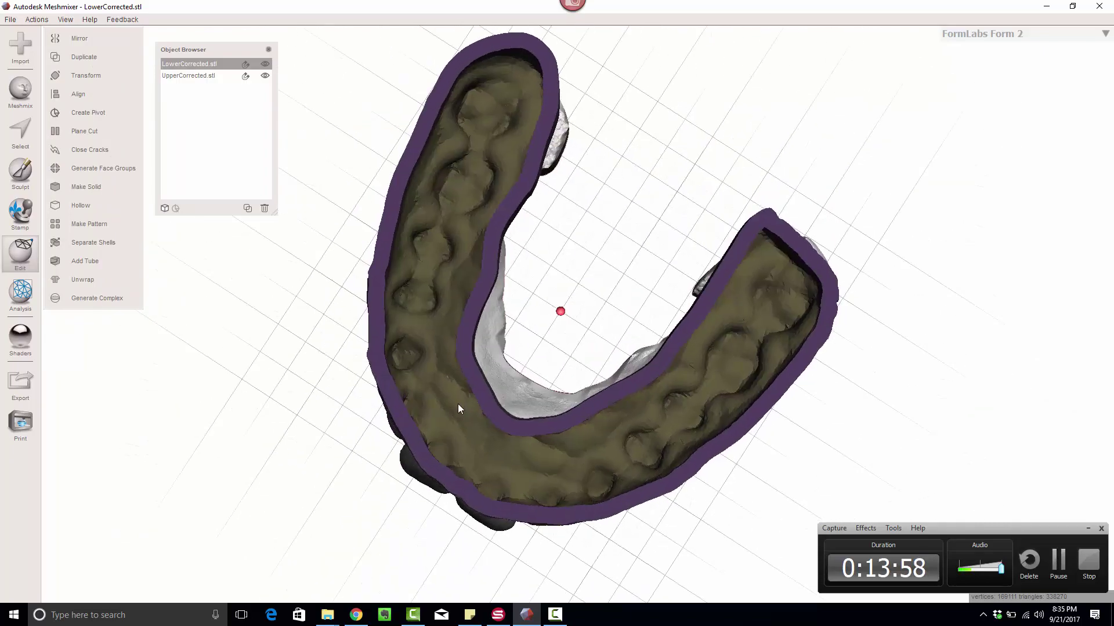
pyautogui.moveTo(378, 352); pyautogui.dragTo(558, 141, button='right')
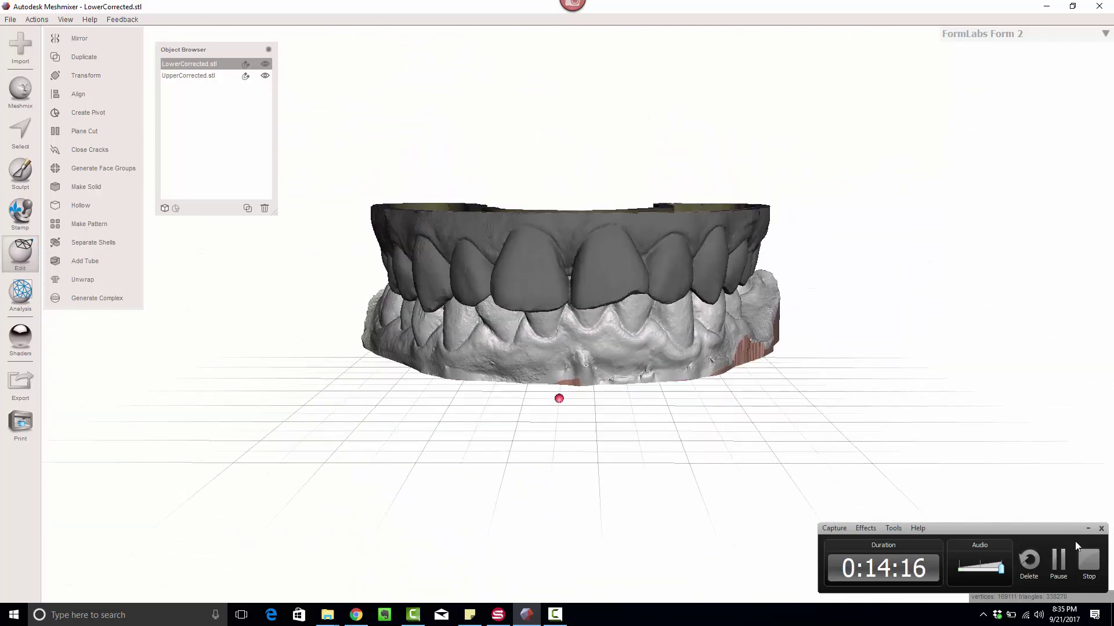